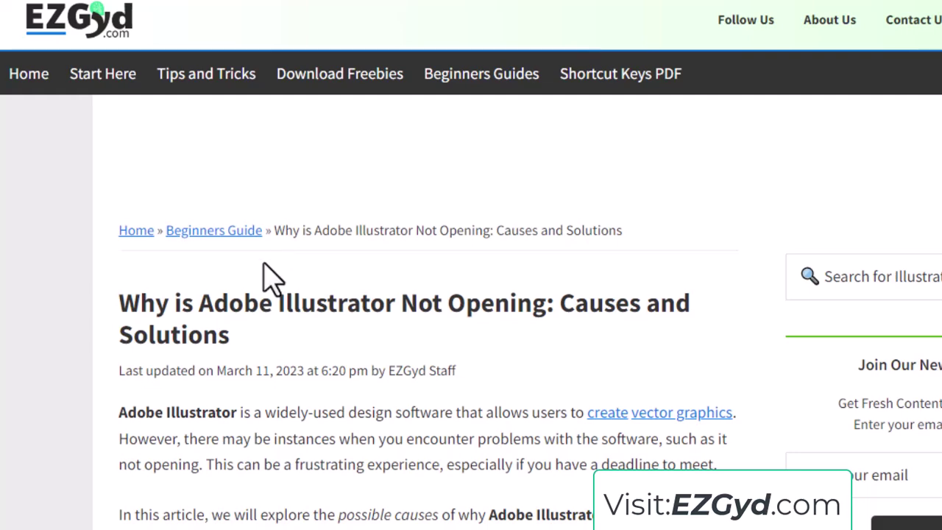
Highlight the article title, then scroll to the Table of Contents and the outdated-software cause.
drag(148, 313, 500, 346)
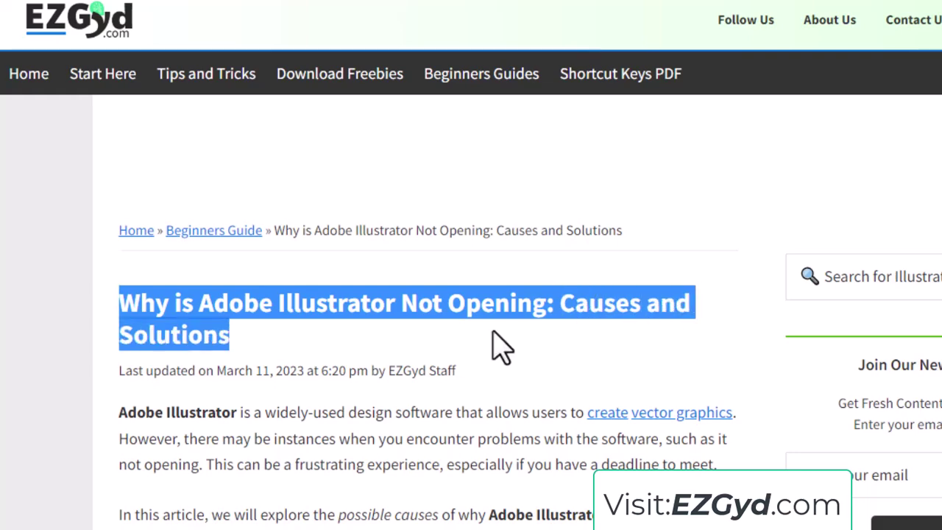
click(540, 316)
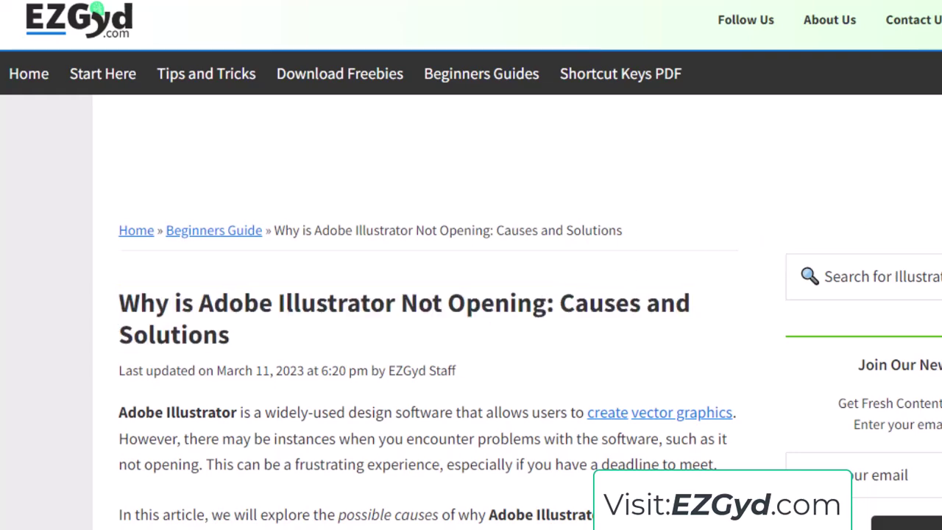
scroll(471, 309, down, 2)
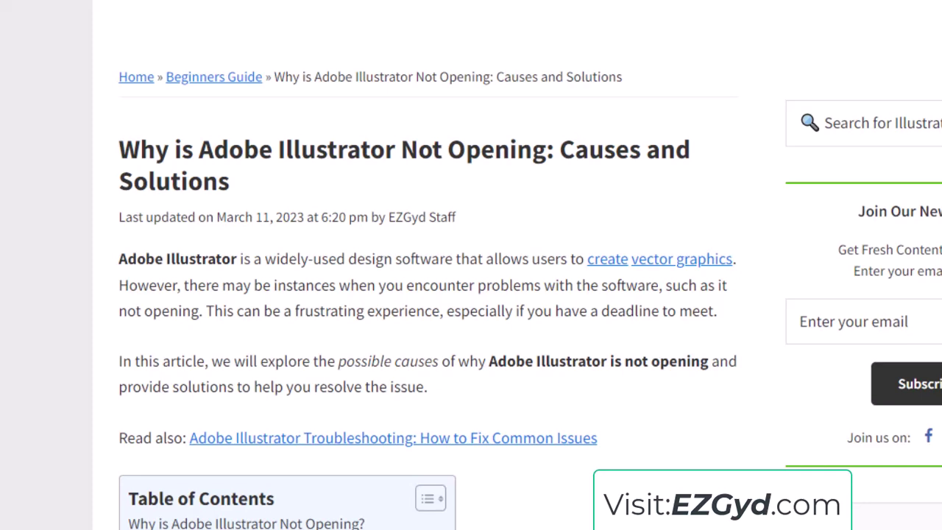
scroll(471, 294, down, 6)
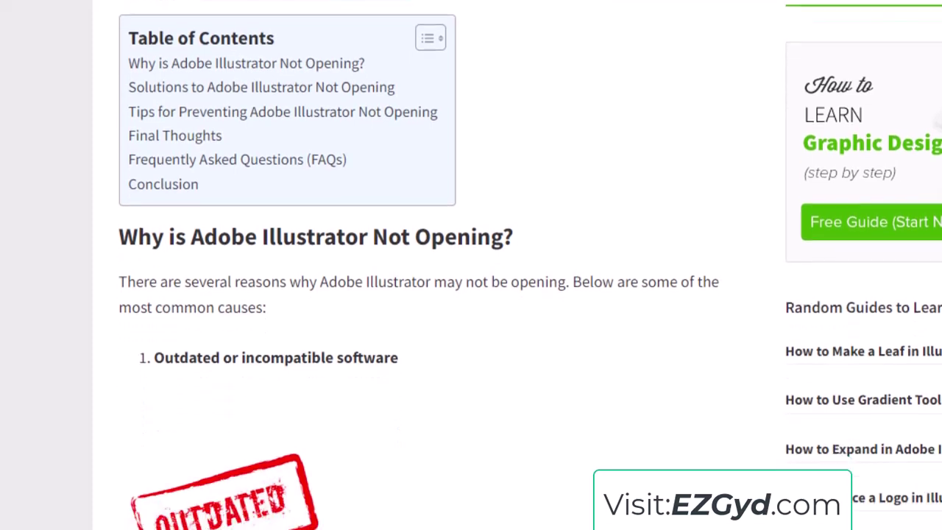
Scroll past the outdated software and corrupted installation files causes to 'Conflicting software'.
scroll(470, 294, down, 1)
scroll(471, 294, down, 1)
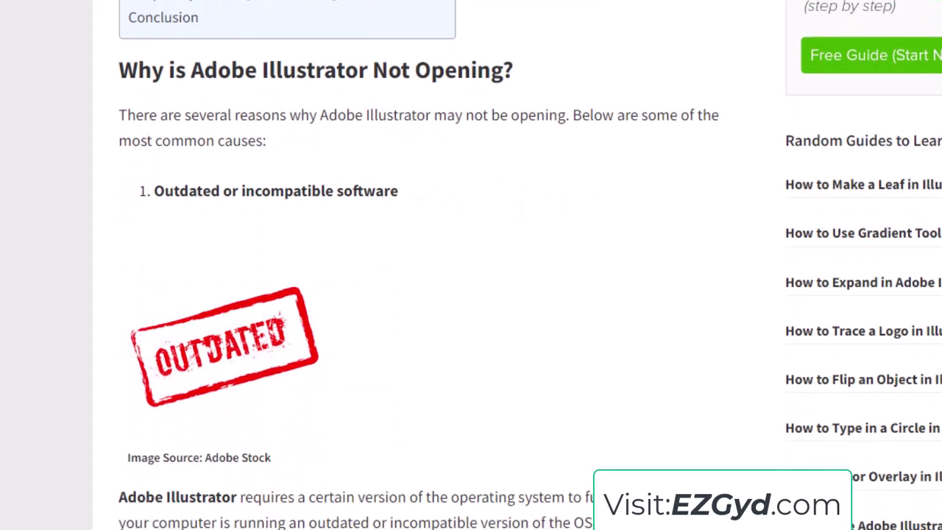
scroll(471, 295, down, 1)
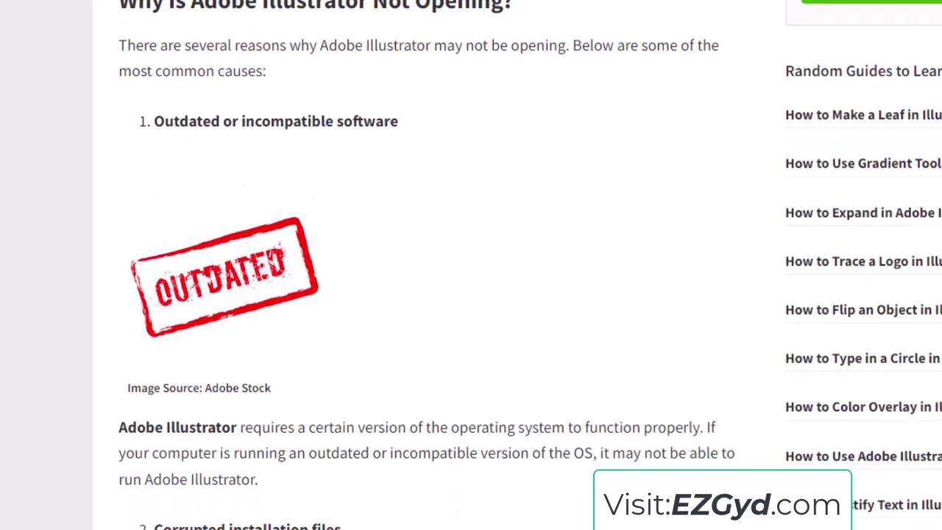
scroll(471, 294, down, 1)
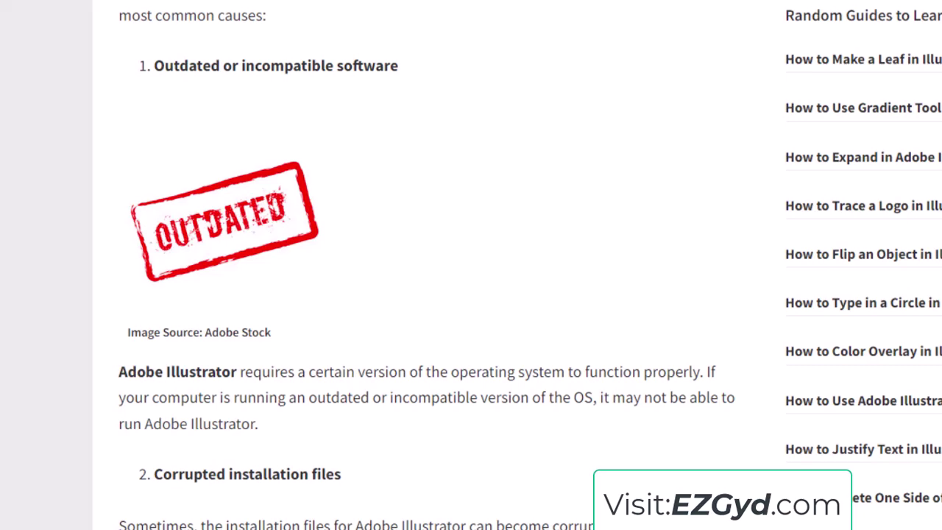
scroll(470, 294, down, 2)
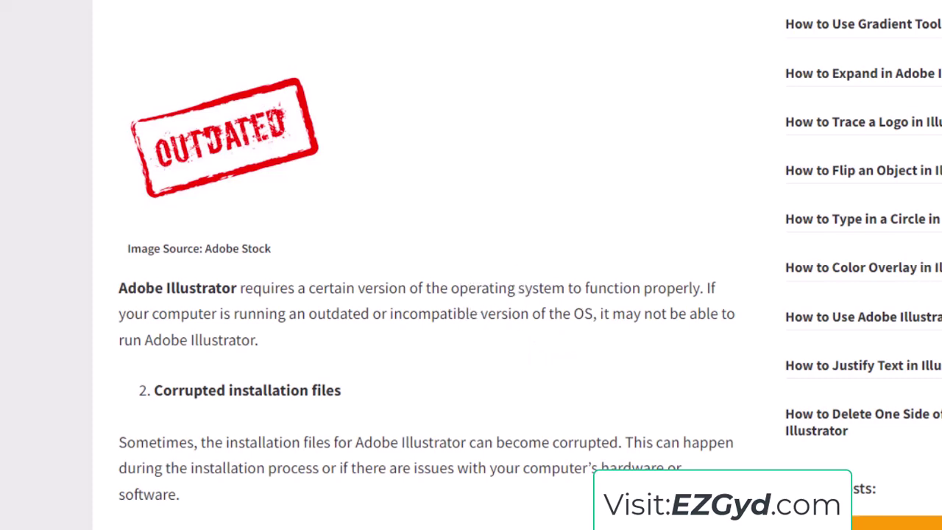
scroll(471, 294, down, 3)
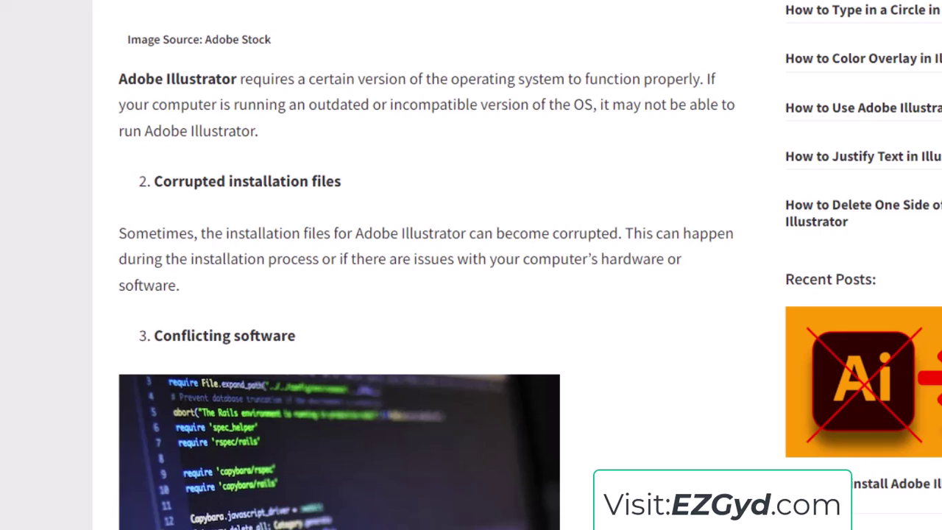
Scroll past conflicting software, corrupted preferences and hardware issues to 'Solutions to Adobe Illustrator Not Opening'.
scroll(471, 294, down, 7)
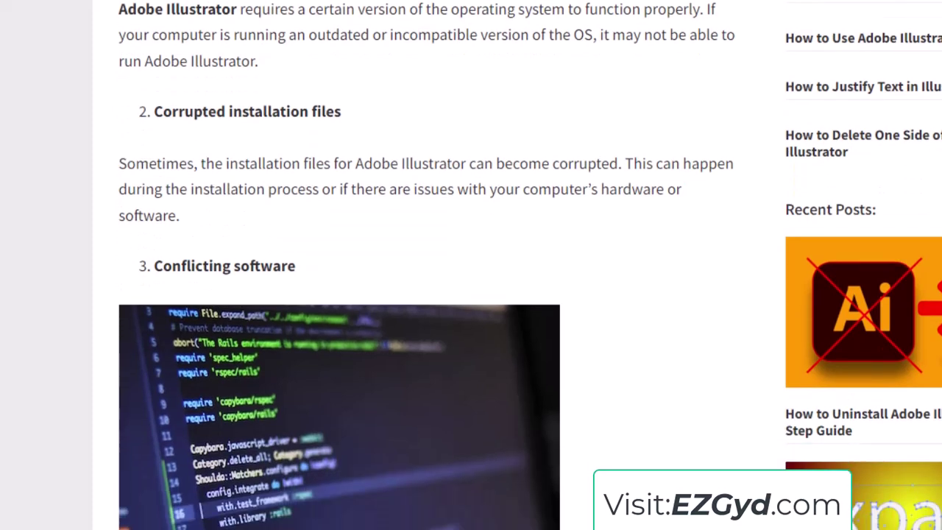
scroll(471, 265, down, 1)
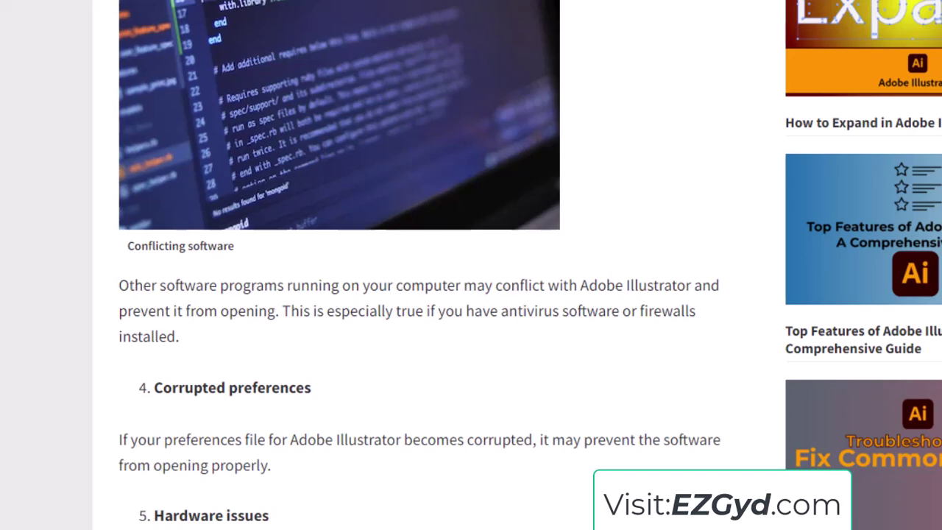
scroll(471, 265, down, 1)
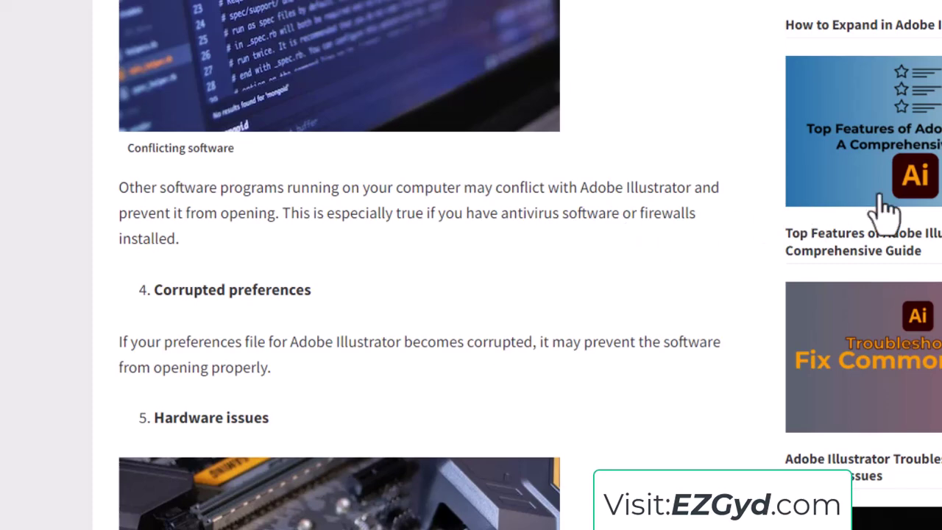
scroll(471, 265, down, 2)
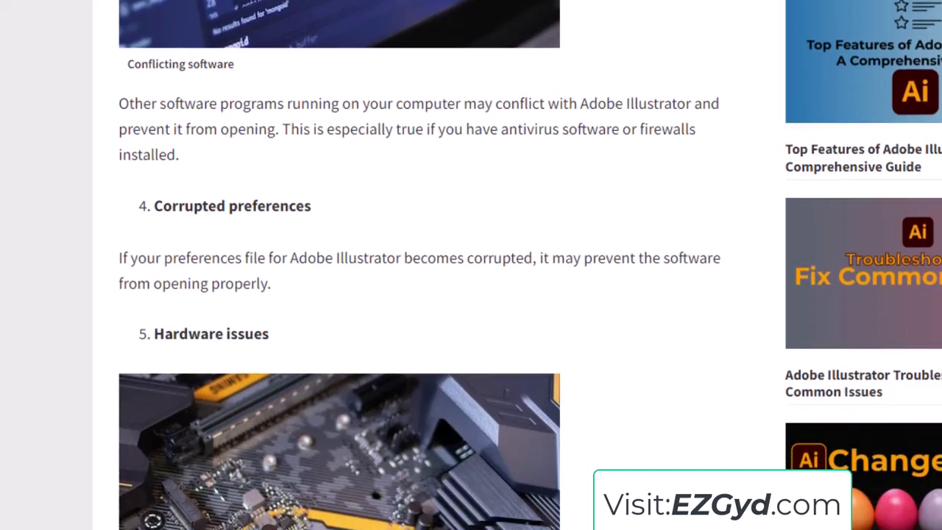
scroll(471, 264, down, 1)
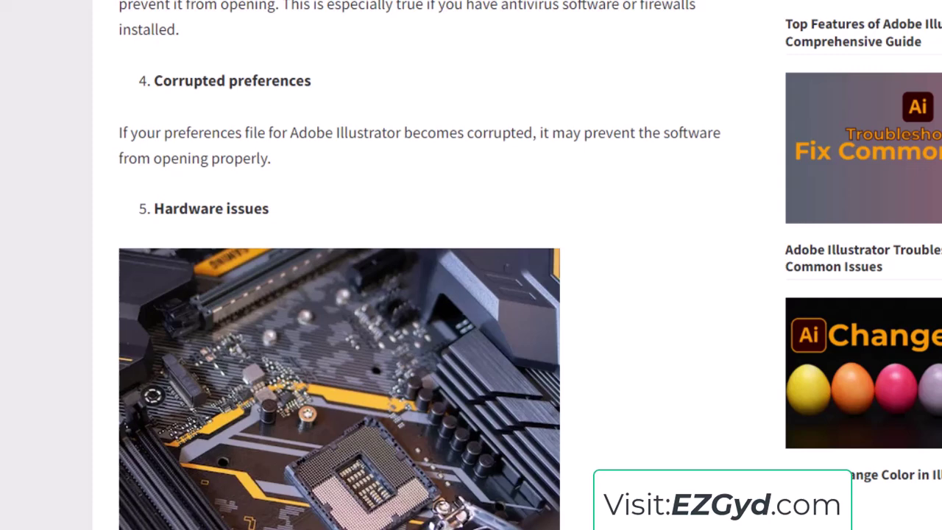
scroll(471, 265, down, 4)
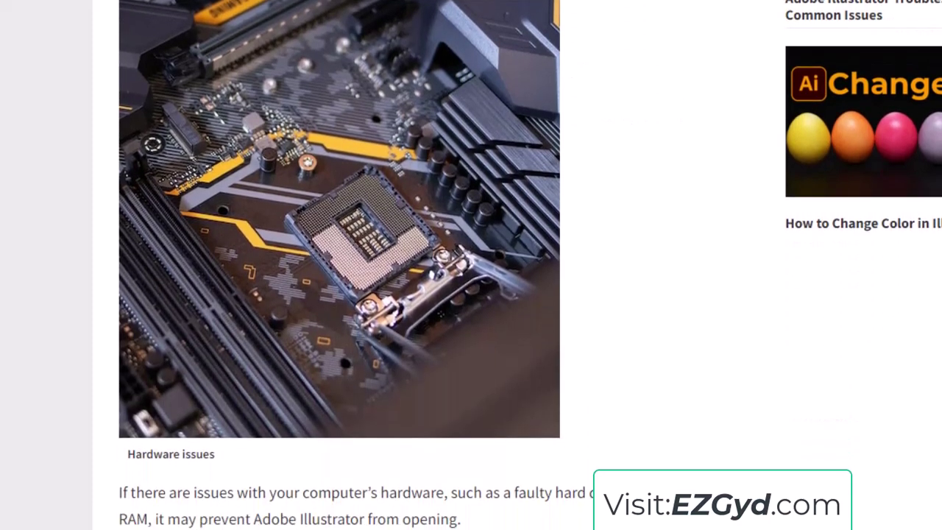
scroll(471, 265, down, 2)
scroll(471, 265, up, 1)
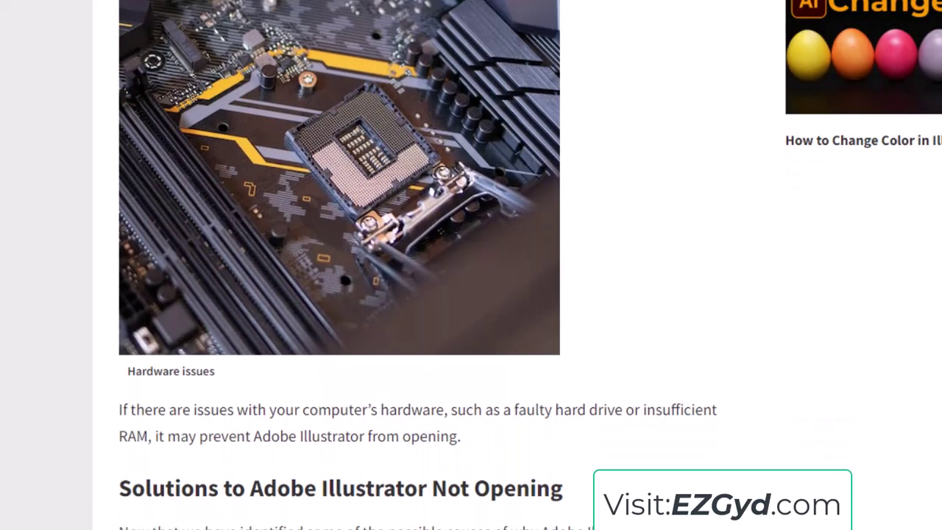
Read the 'Update your operating system' solution and launch Windows Settings from the Start menu.
scroll(471, 265, down, 3)
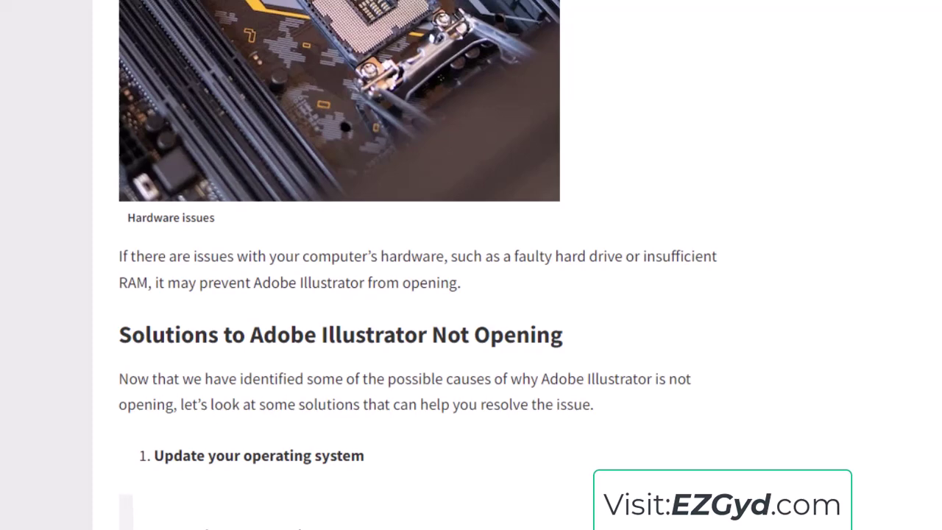
scroll(536, 382, down, 5)
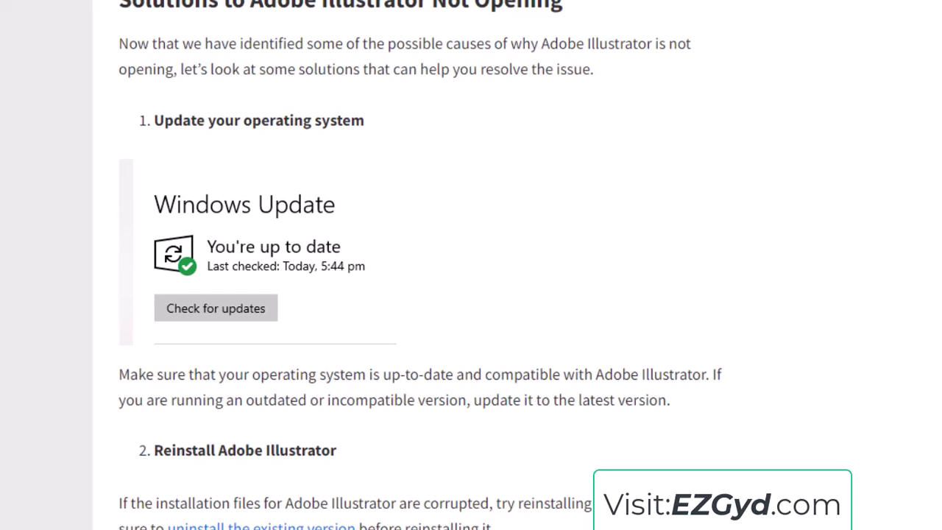
key(super)
mouse_move(30, 521)
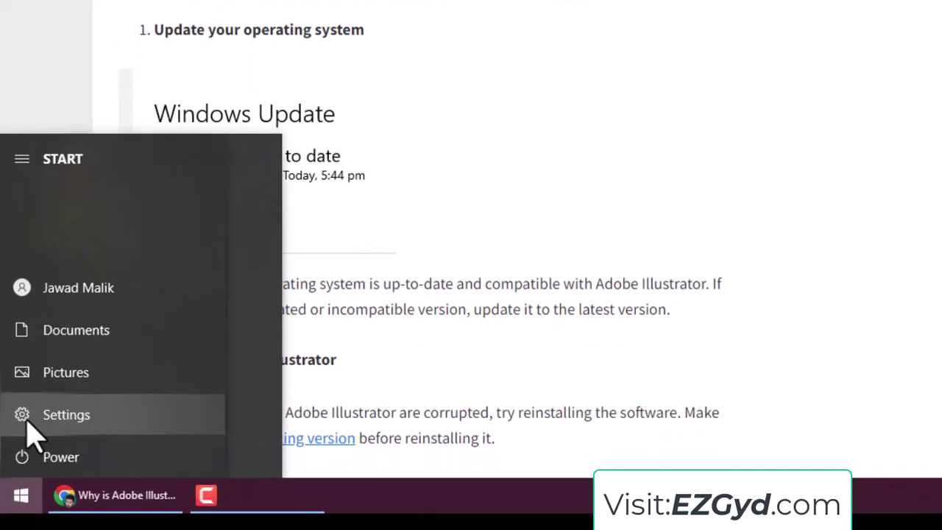
click(33, 435)
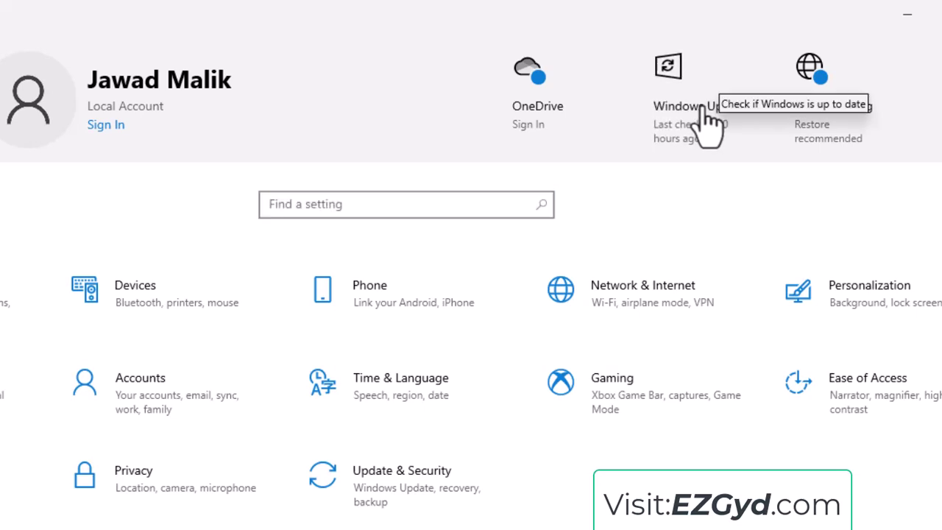
Open the Windows Update page from the Settings home tile to confirm the PC is up to date.
click(707, 125)
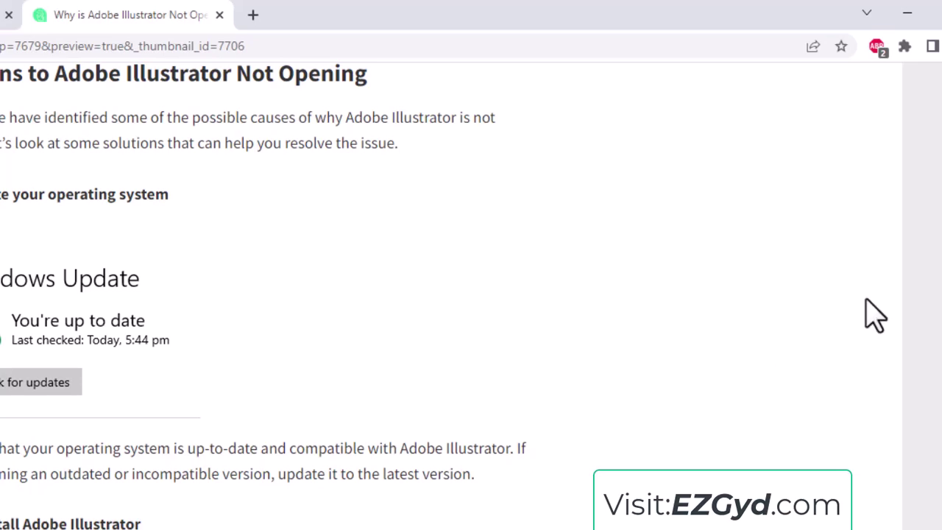
Scroll to solution 3, 'Check for conflicting software', and select the word 'Disable' in the antivirus advice.
scroll(265, 294, down, 5)
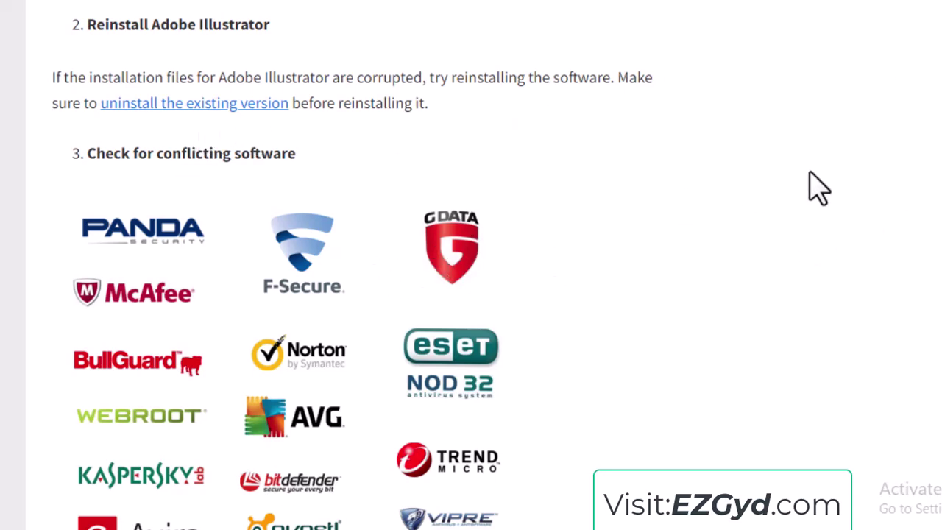
scroll(353, 265, down, 3)
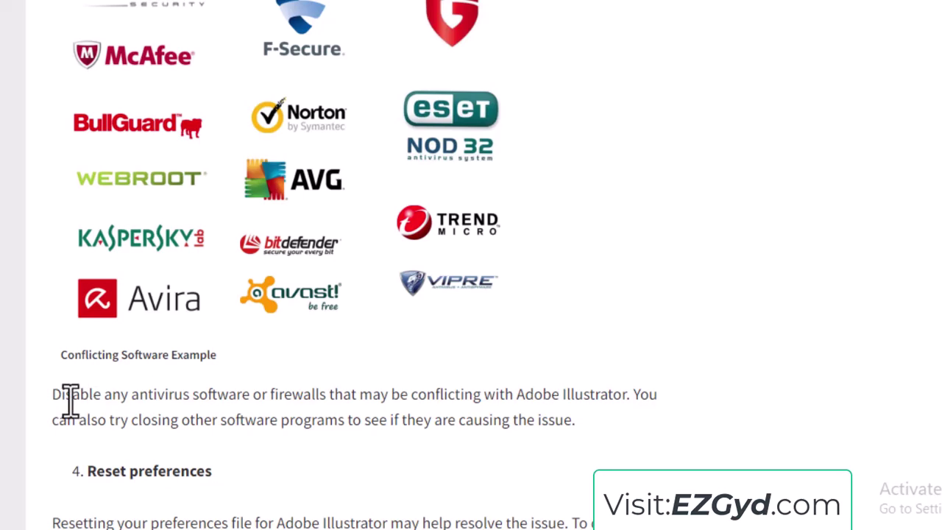
drag(63, 399, 98, 399)
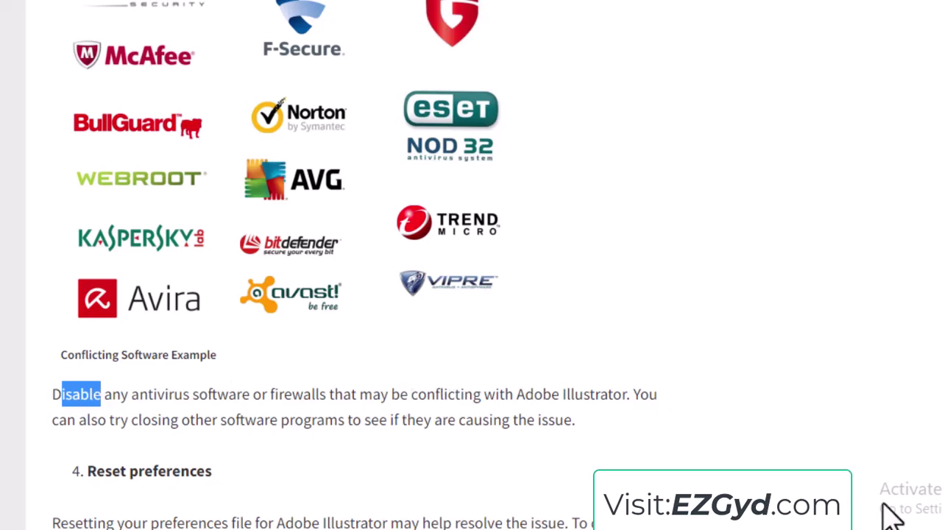
Open Windows Security's Virus & threat protection page from the system tray.
click(743, 512)
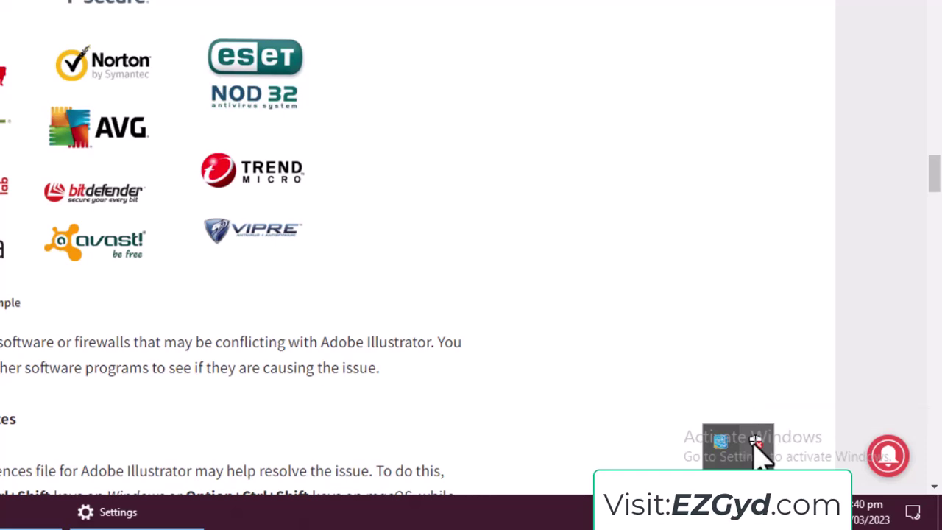
click(756, 441)
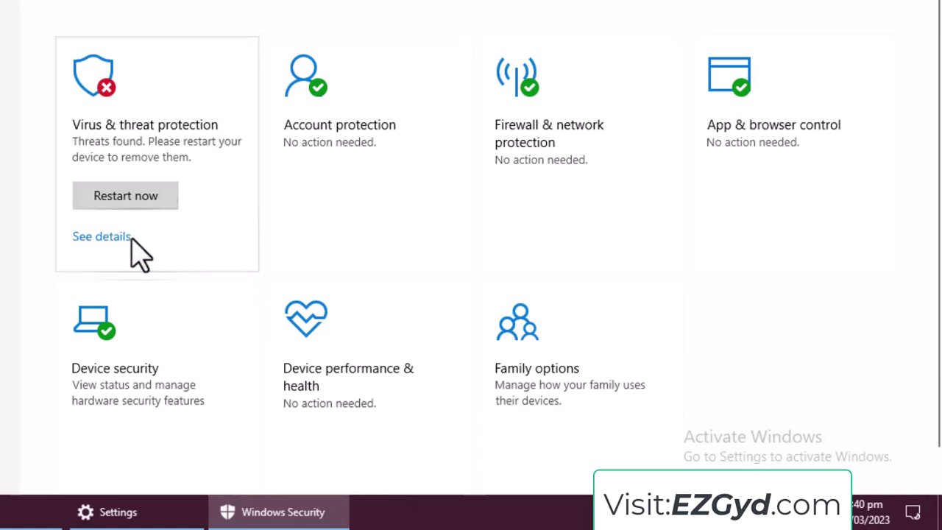
click(193, 118)
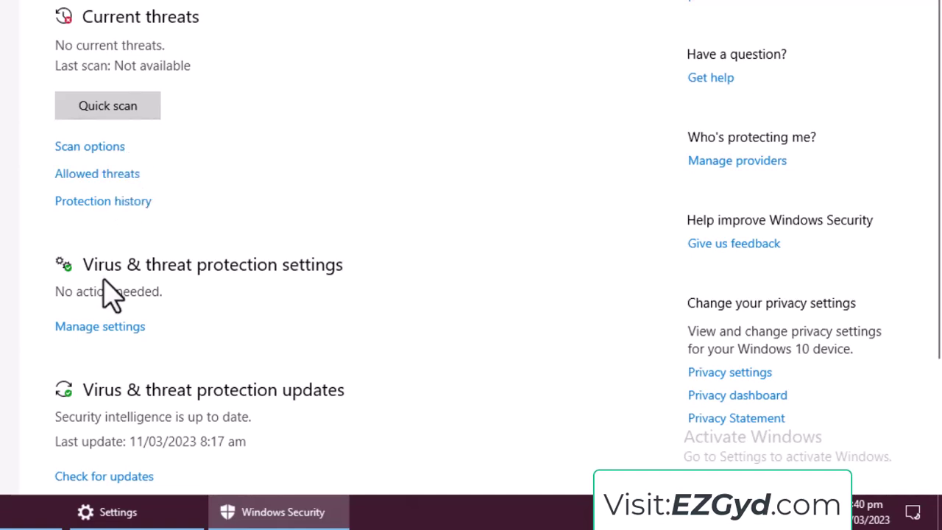
In Virus & threat protection settings, turn Real-time protection off and then back on.
click(103, 327)
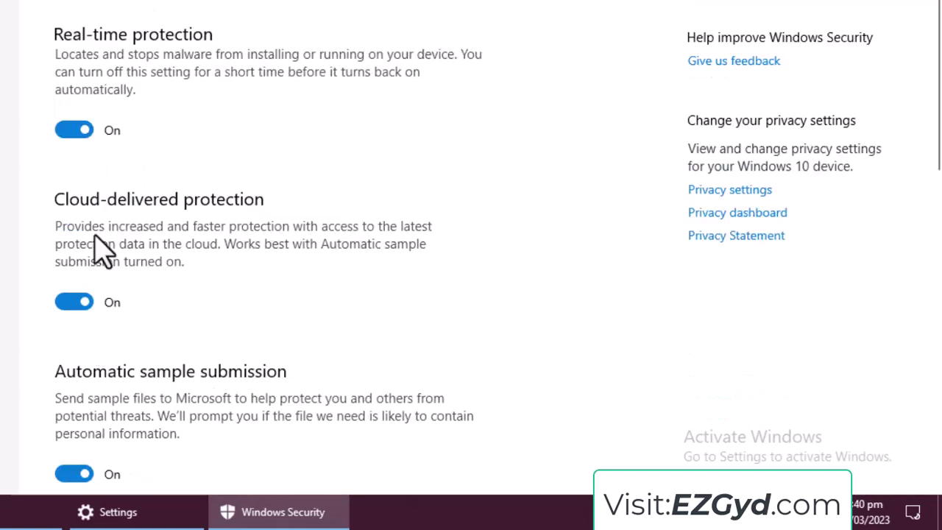
click(75, 133)
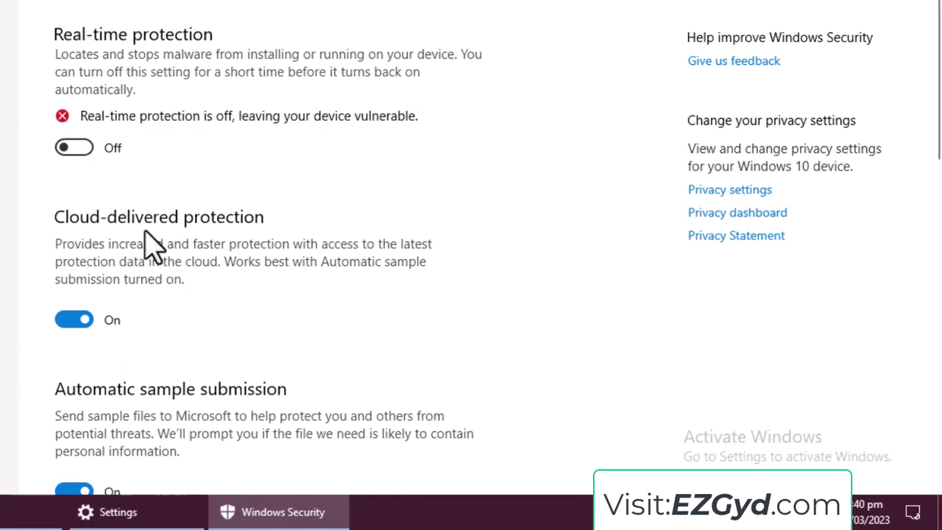
click(71, 151)
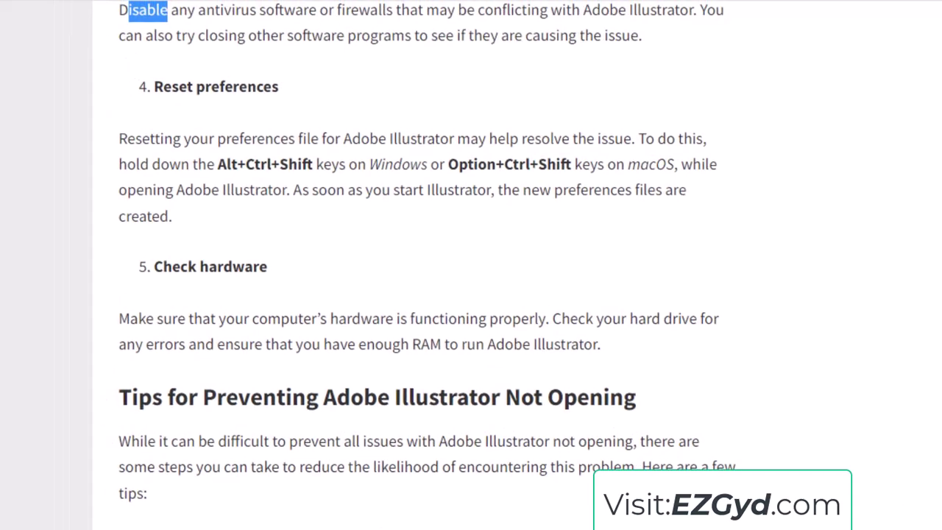
drag(181, 164, 312, 163)
drag(388, 138, 411, 139)
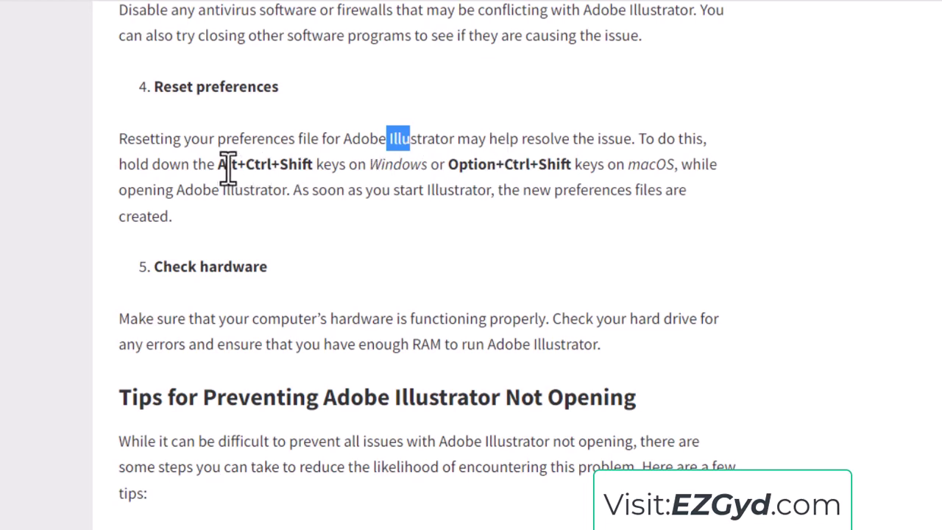
drag(219, 164, 571, 168)
click(548, 193)
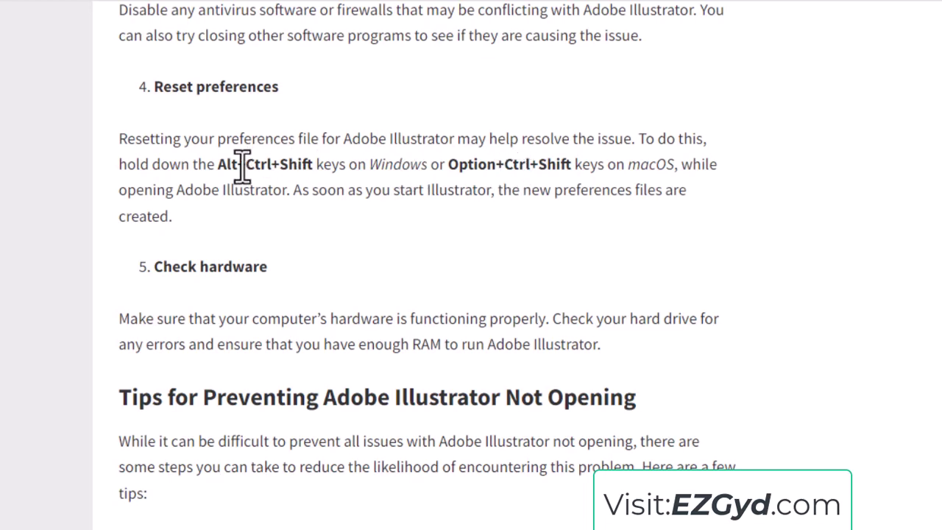
drag(226, 165, 285, 166)
drag(700, 165, 455, 198)
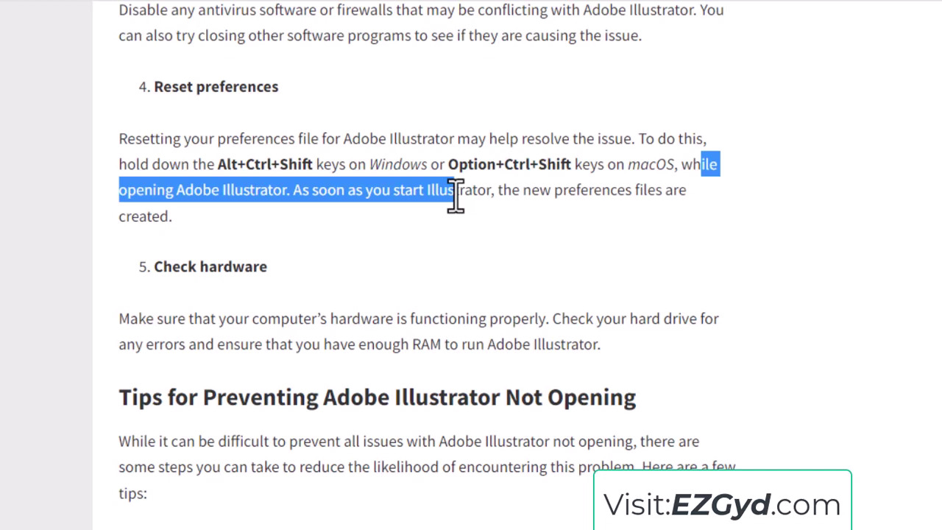
drag(455, 197, 451, 199)
click(400, 271)
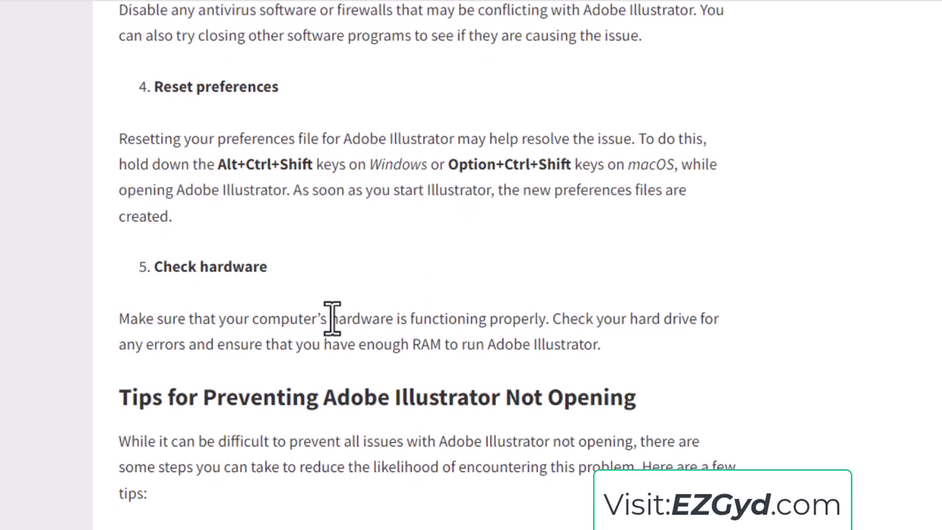
drag(280, 318, 349, 319)
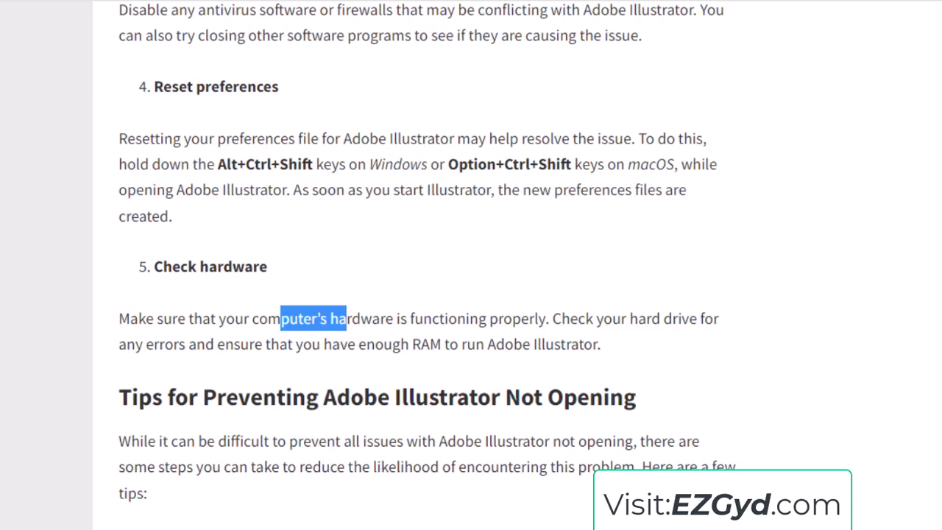
Scroll past the four prevention tips to Final Thoughts and the Frequently Asked Questions.
scroll(427, 265, down, 5)
scroll(427, 265, up, 2)
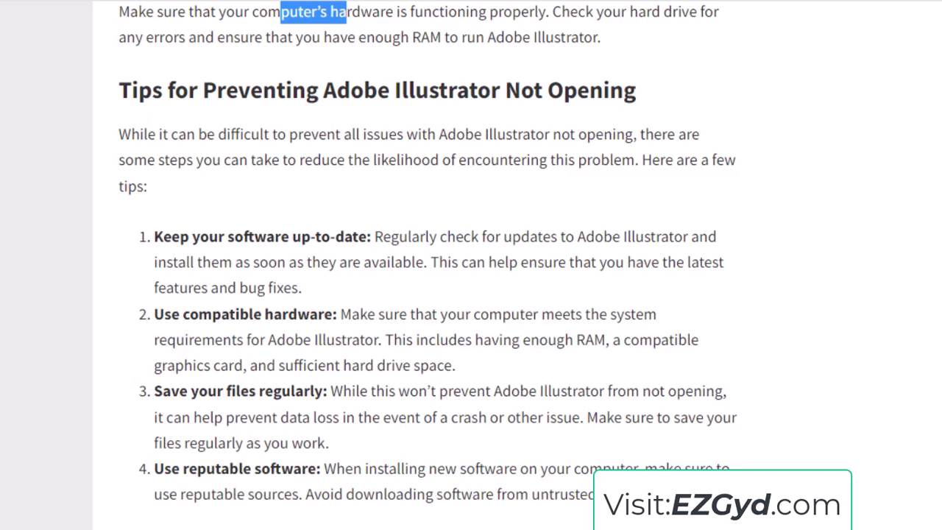
scroll(471, 265, down, 6)
scroll(397, 294, up, 5)
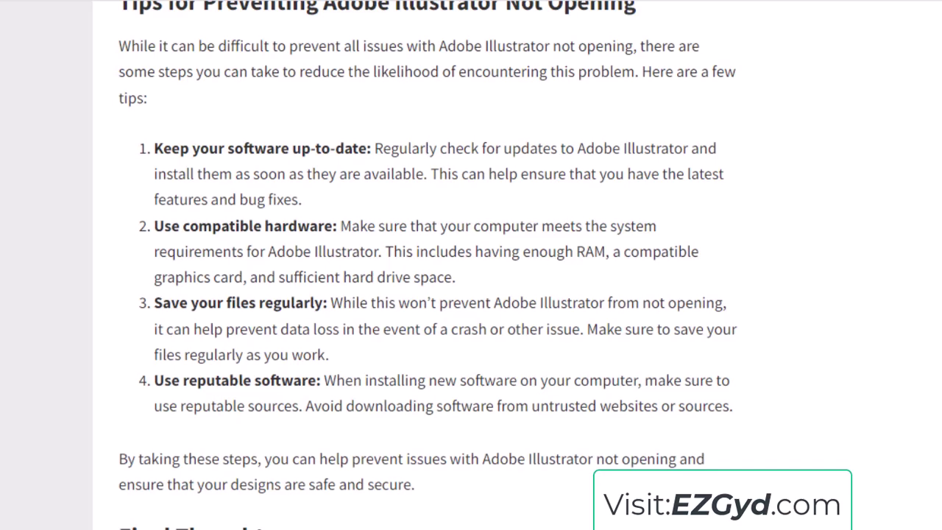
scroll(426, 264, down, 8)
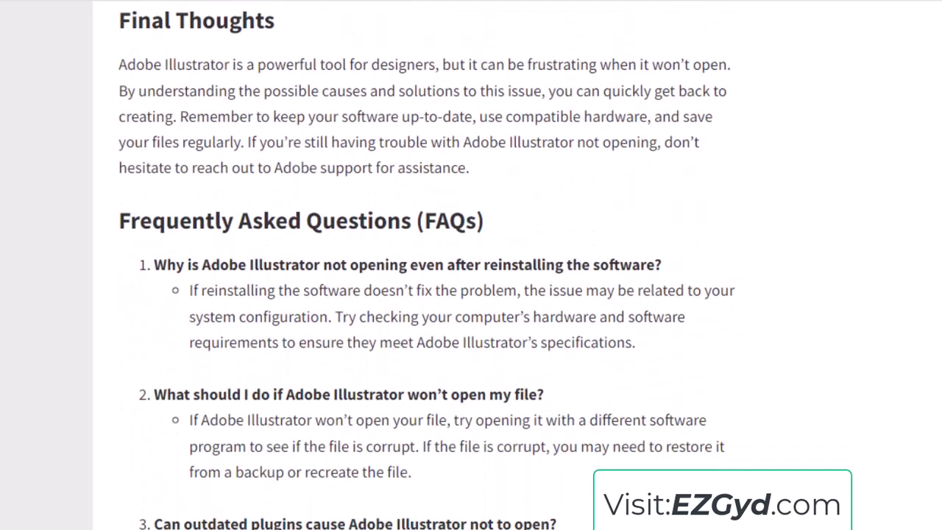